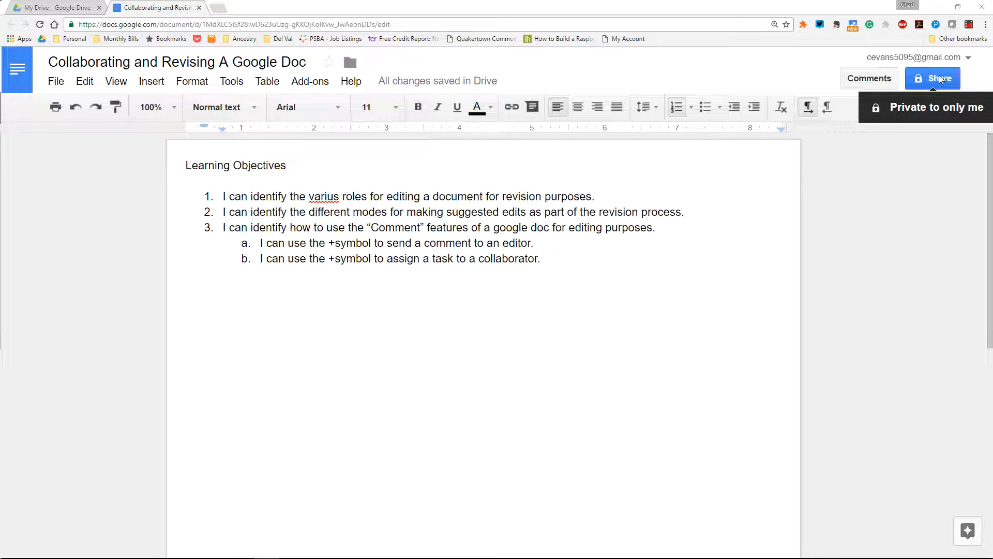
Share the Learning Objectives document with the collaborator with Can edit access and send the invitation
{"action": "left_click", "coordinate": [940, 79]}
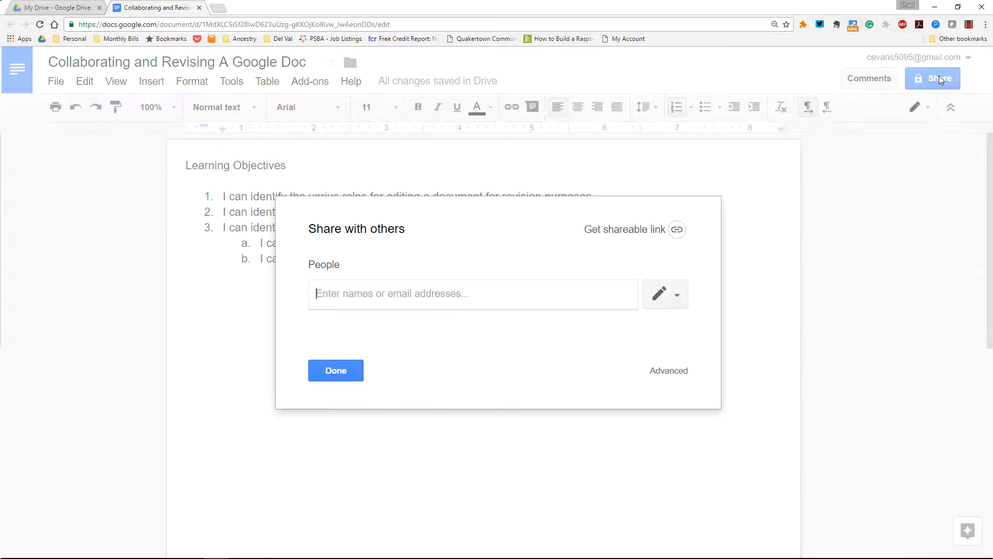
{"action": "left_click", "coordinate": [326, 295]}
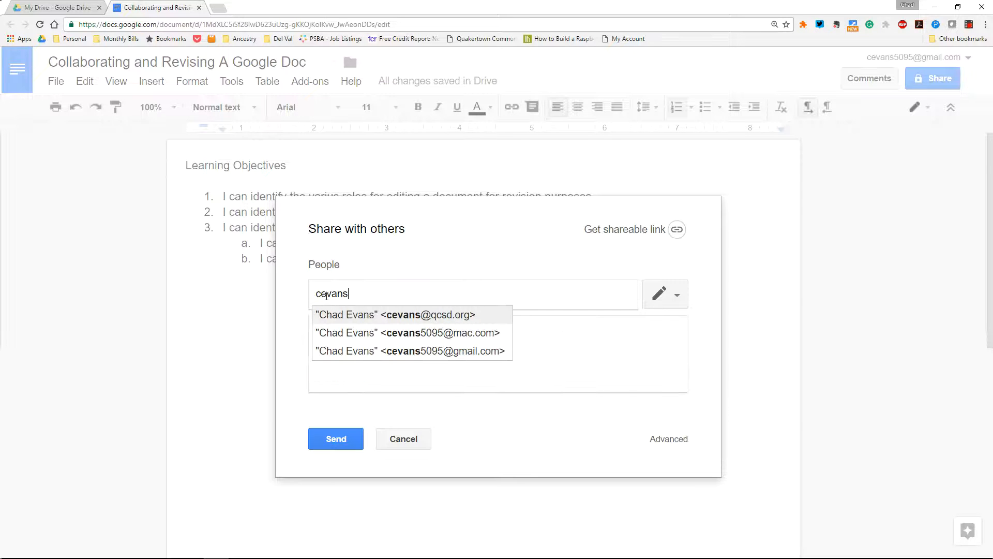
{"action": "left_click", "coordinate": [377, 314]}
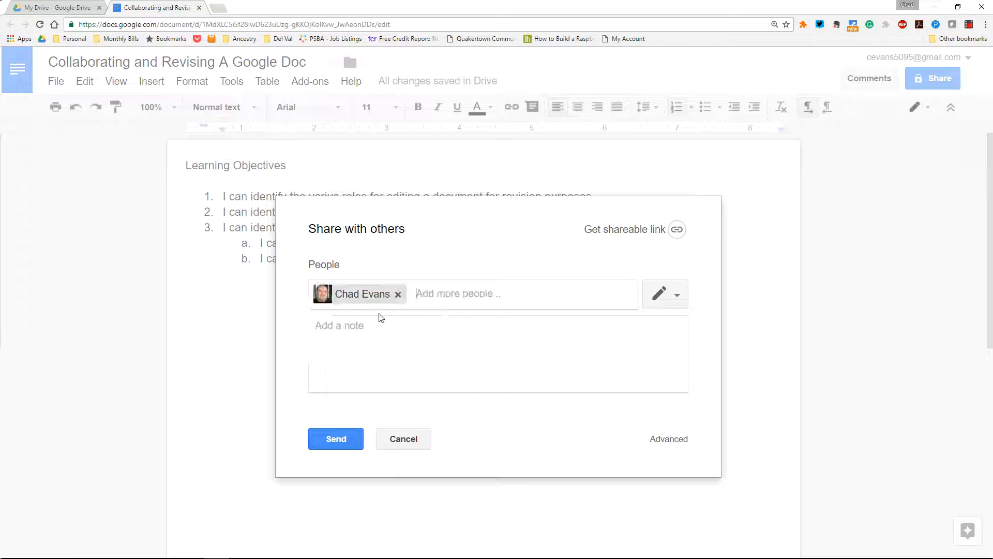
{"action": "left_click", "coordinate": [667, 307]}
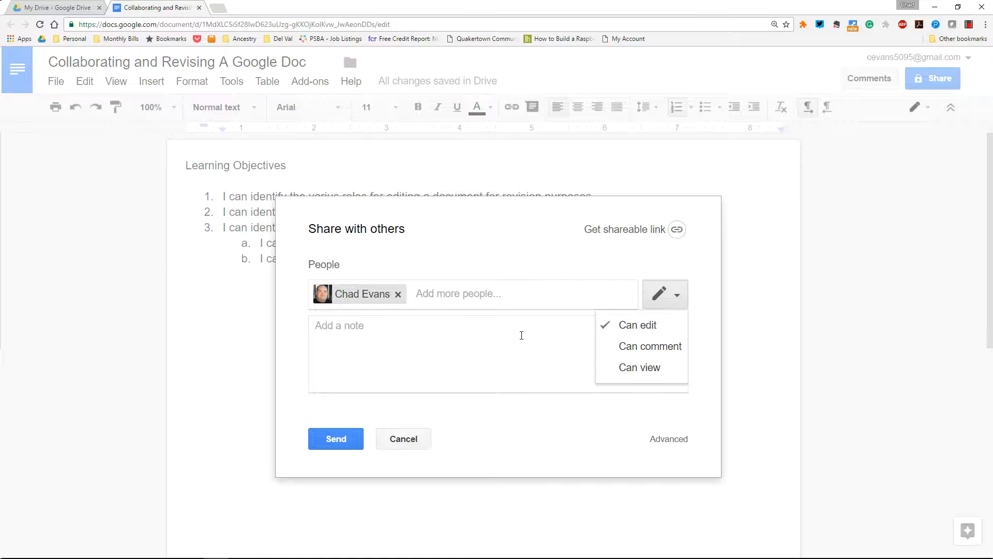
{"action": "left_click", "coordinate": [331, 438]}
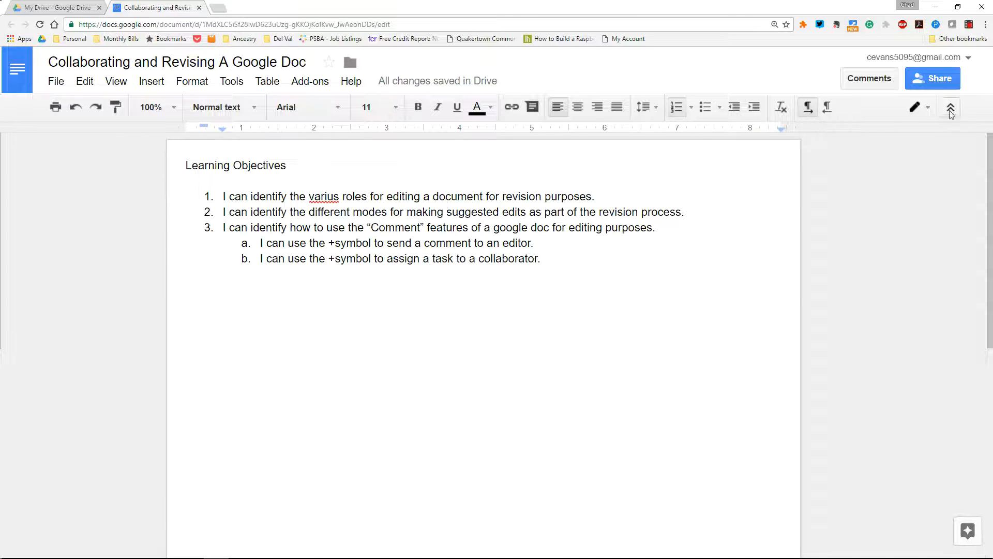
Switch the editing mode to Viewing, then to Suggesting, and place the cursor at 'varius'
{"action": "left_click", "coordinate": [923, 107]}
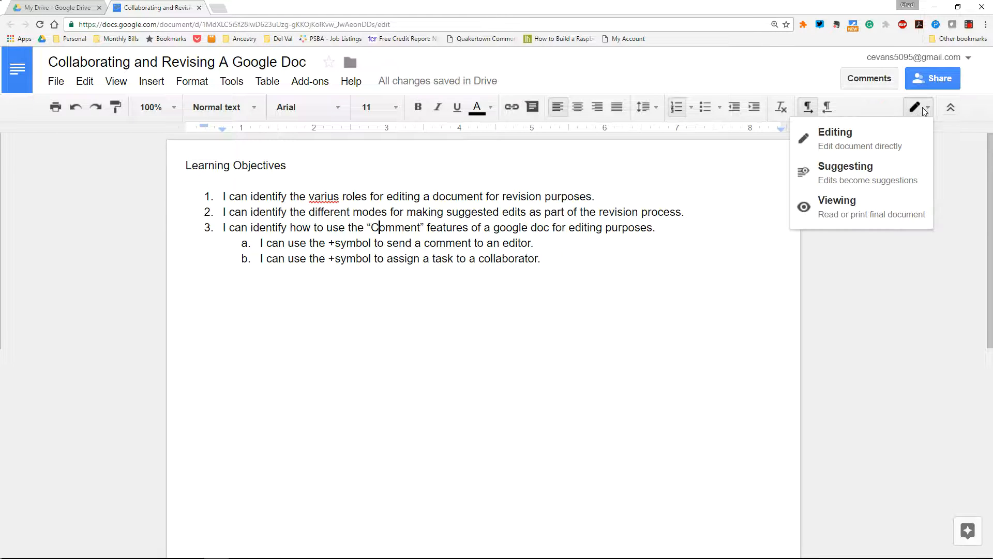
{"action": "left_click", "coordinate": [868, 221]}
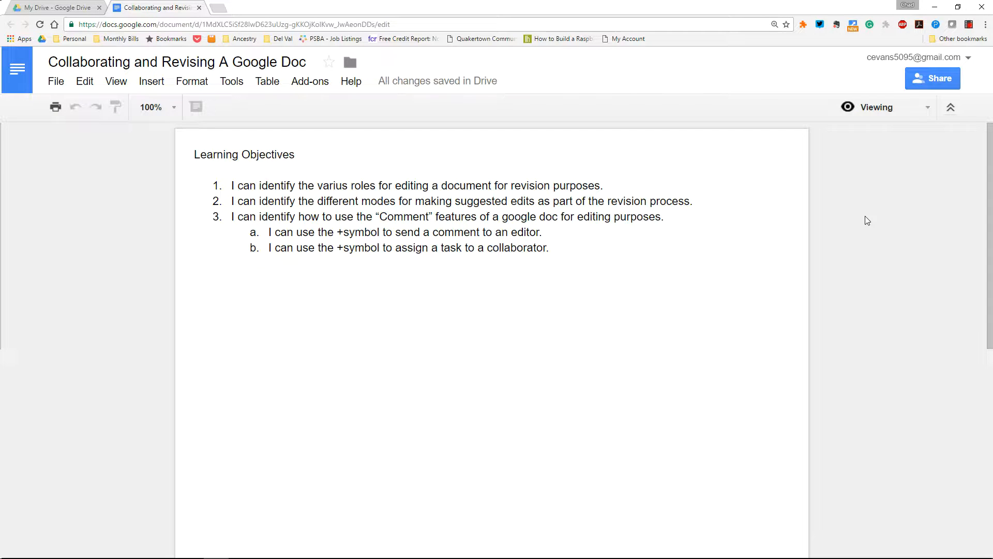
{"action": "left_click", "coordinate": [915, 103]}
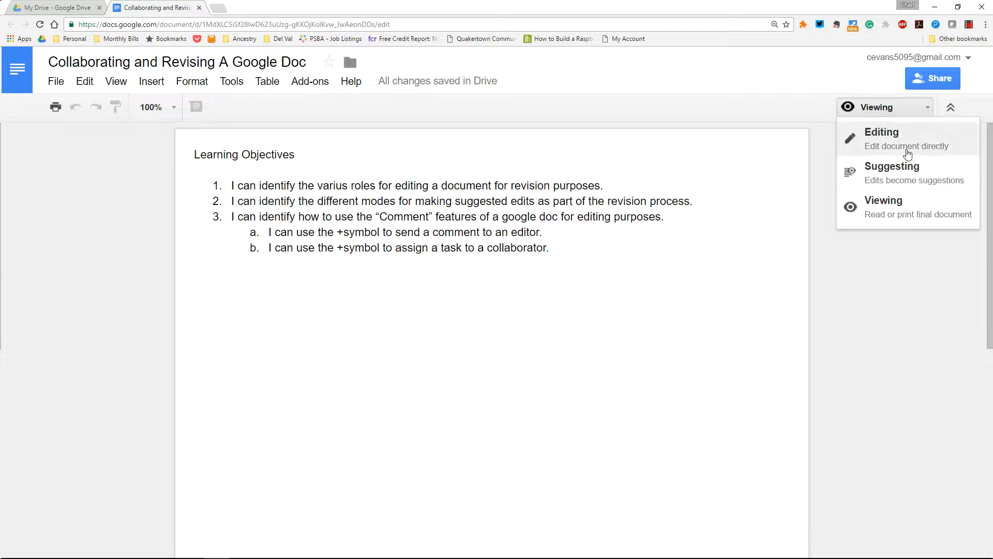
{"action": "left_click", "coordinate": [905, 171]}
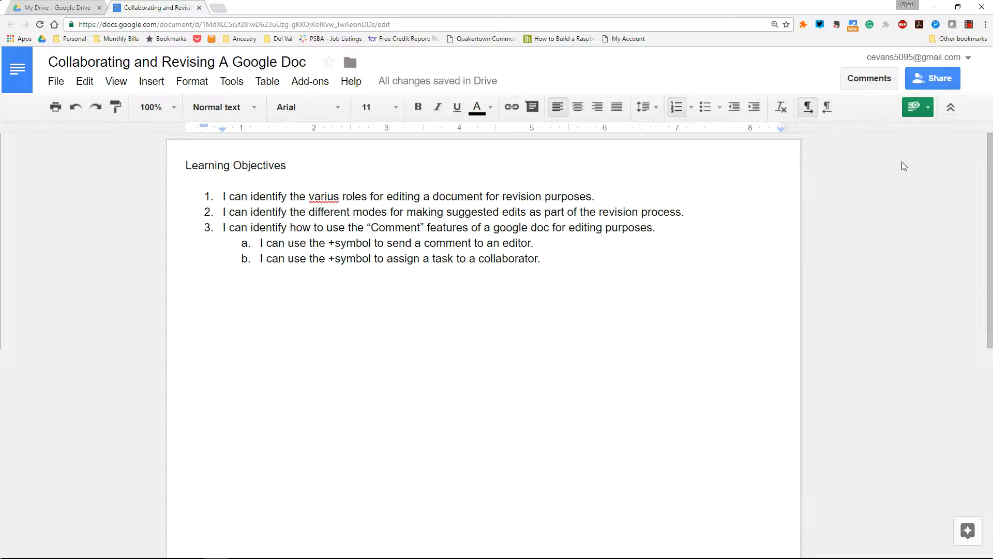
{"action": "left_click", "coordinate": [339, 197]}
Suggest 'varius' → 'various' and the sentence 'Consider adding a few more sub-objectives.', then accept the spelling fix
{"action": "left_click", "coordinate": [328, 197]}
{"action": "type", "text": "o"}
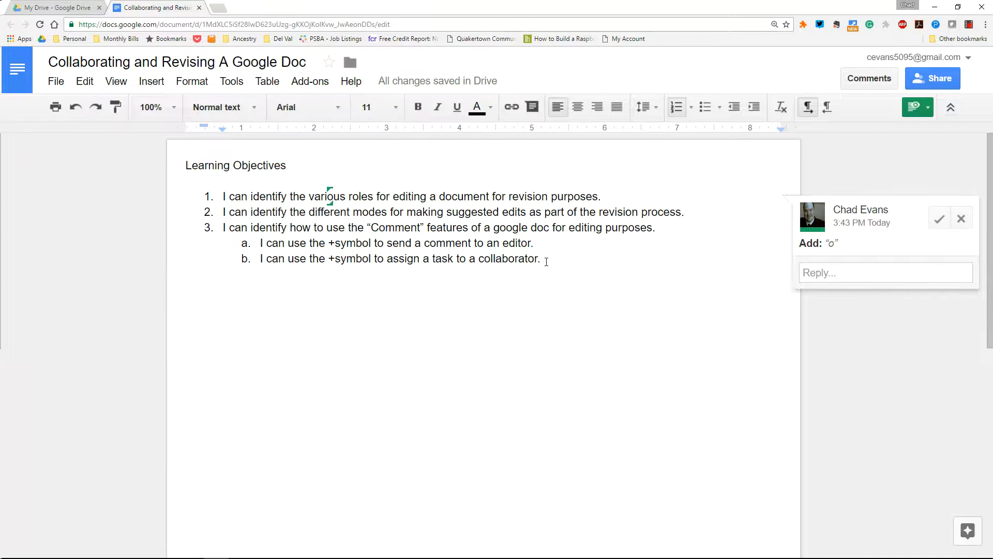
{"action": "left_click", "coordinate": [472, 279]}
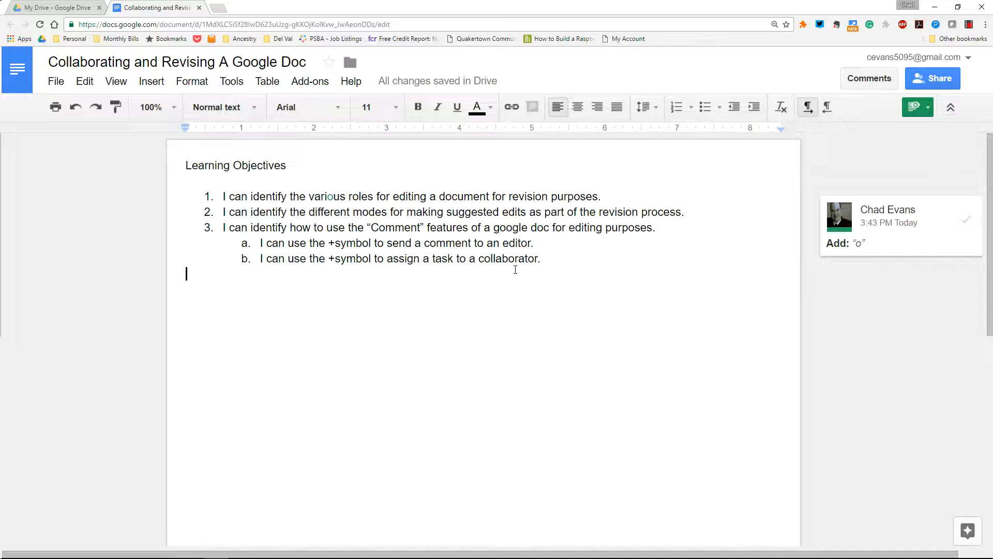
{"action": "type", "text": "Consider adding a"}
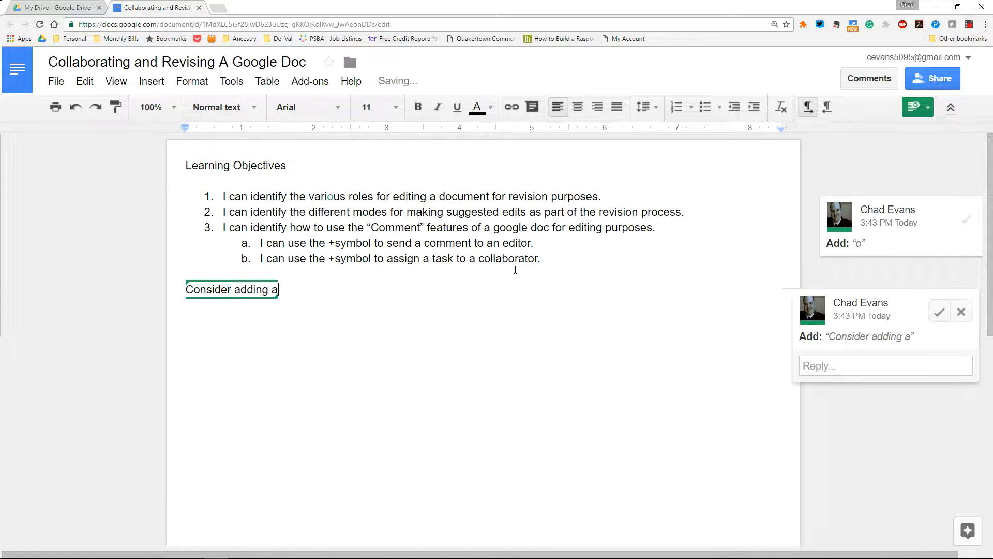
{"action": "type", "text": " few more "}
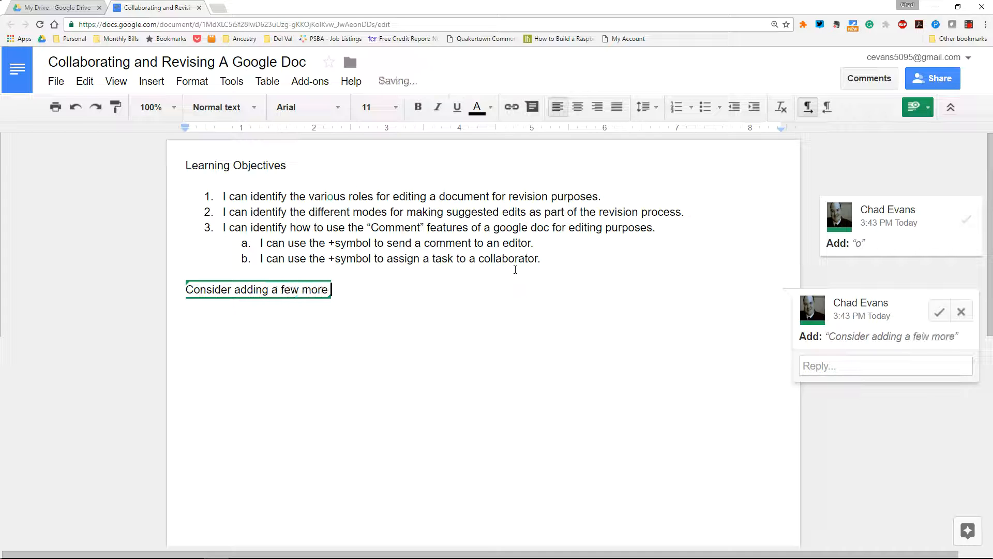
{"action": "type", "text": "sub-"}
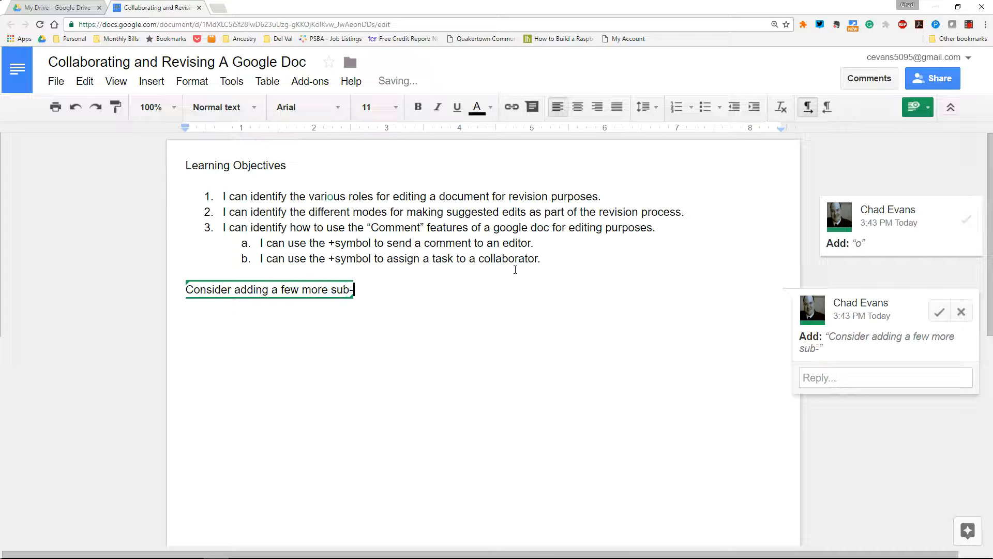
{"action": "type", "text": "objectives."}
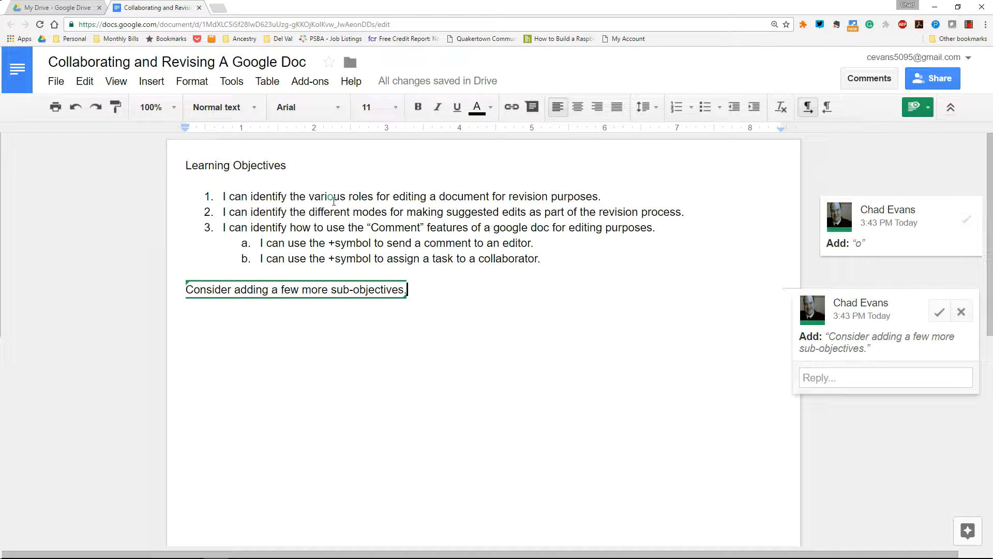
{"action": "left_click", "coordinate": [965, 222]}
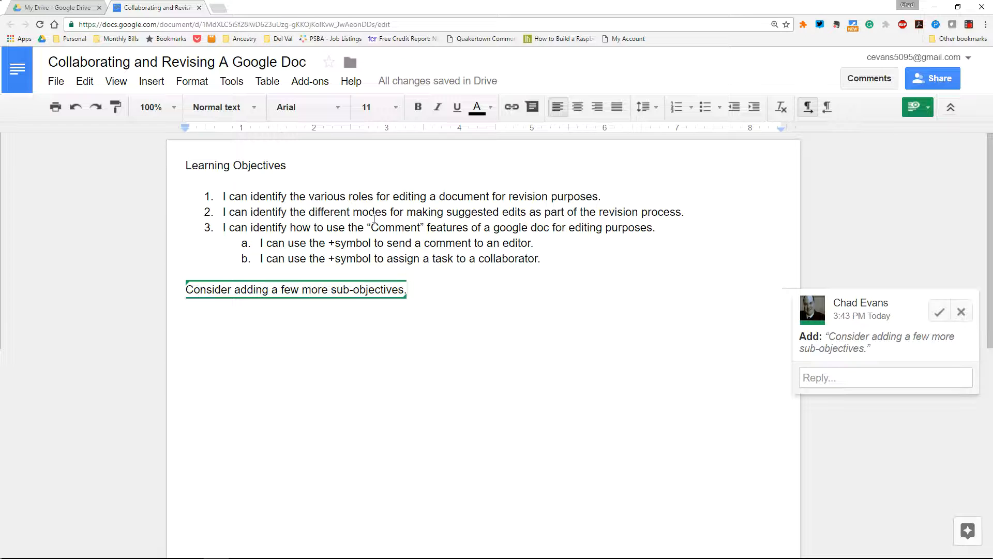
Switch back to Editing mode and reject the suggested sub-objectives sentence
{"action": "left_click", "coordinate": [923, 110]}
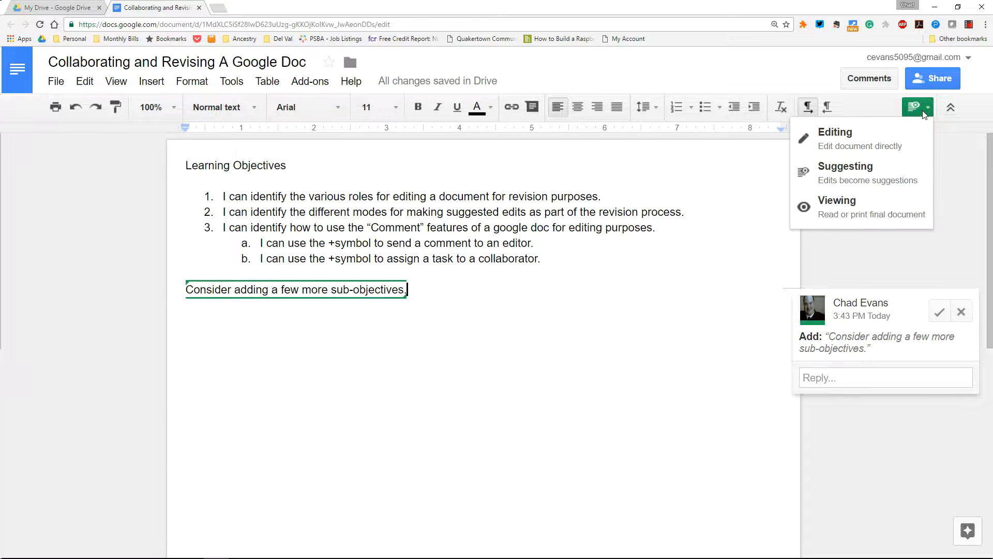
{"action": "left_click", "coordinate": [871, 135]}
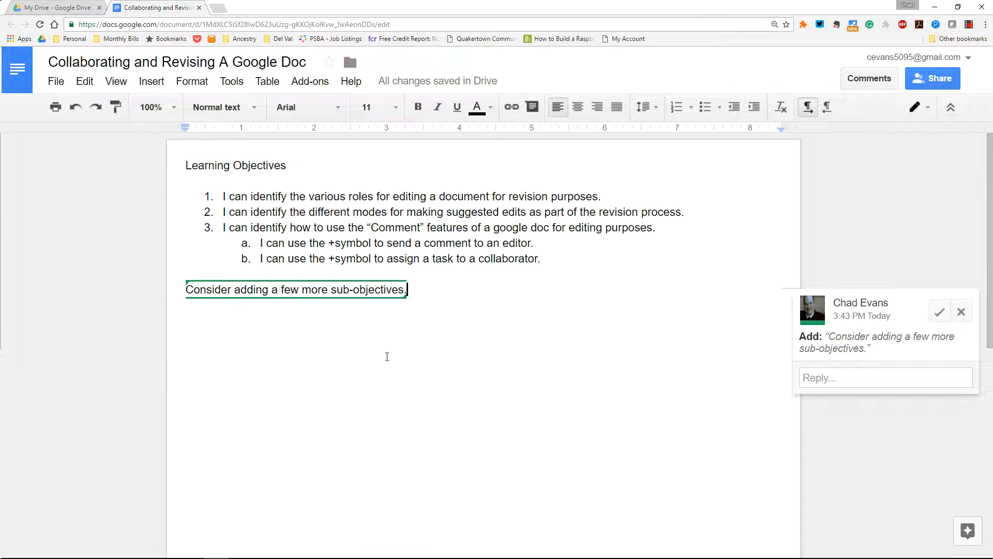
{"action": "key", "text": "Return"}
{"action": "left_click", "coordinate": [979, 312]}
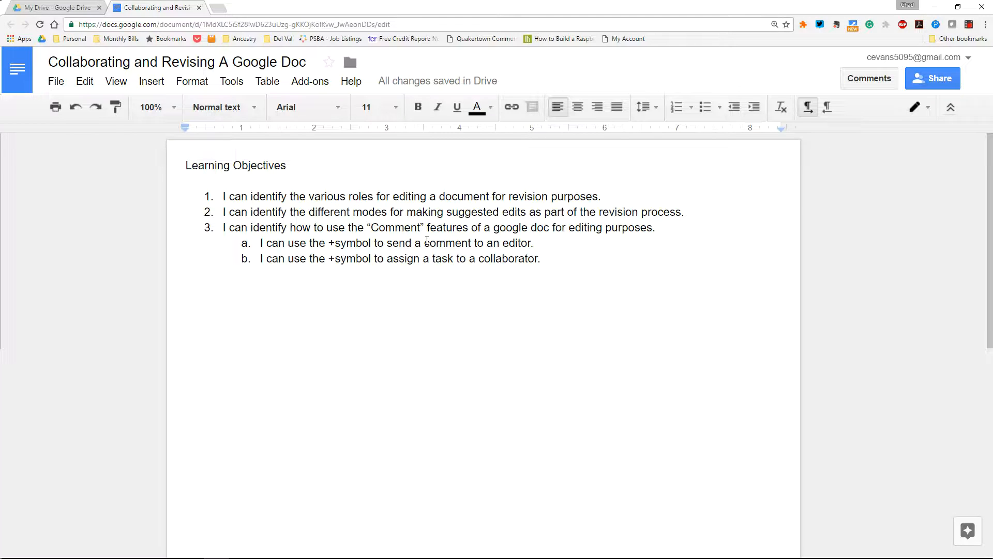
Comment 'What else should go here?' on 'comment to an editor.', mentioning and assigning the collaborator
{"action": "left_click_drag", "start_coordinate": [424, 242], "coordinate": [538, 242]}
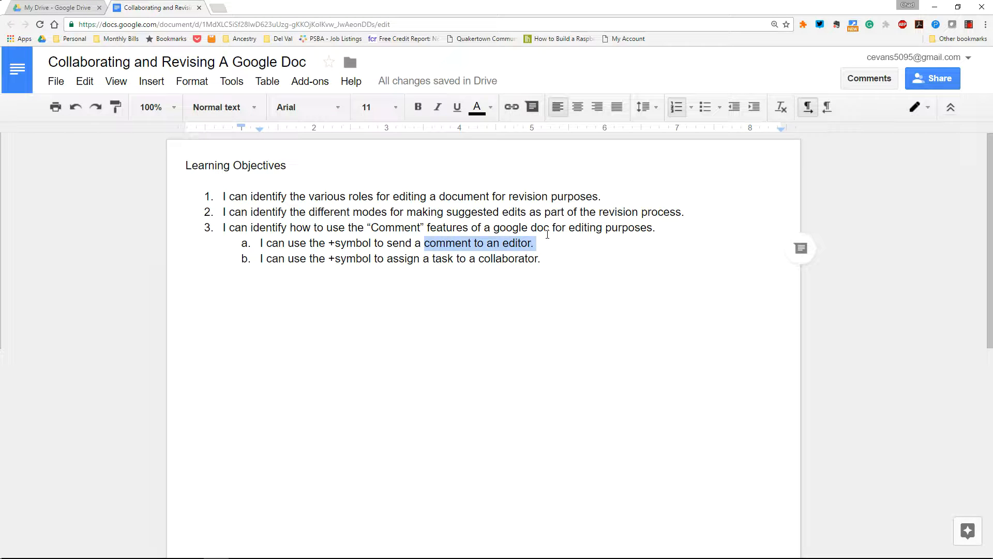
{"action": "left_click", "coordinate": [801, 249]}
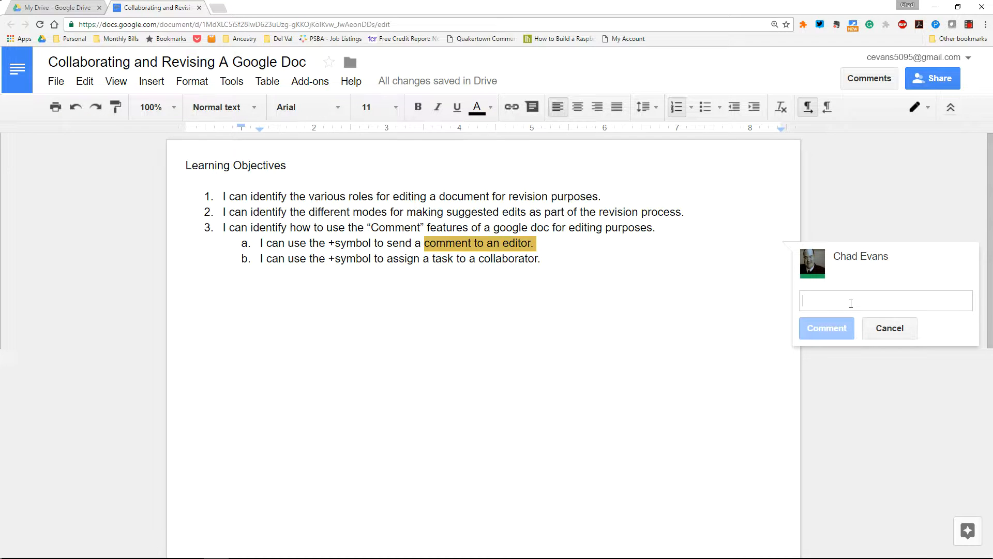
{"action": "type", "text": "+"}
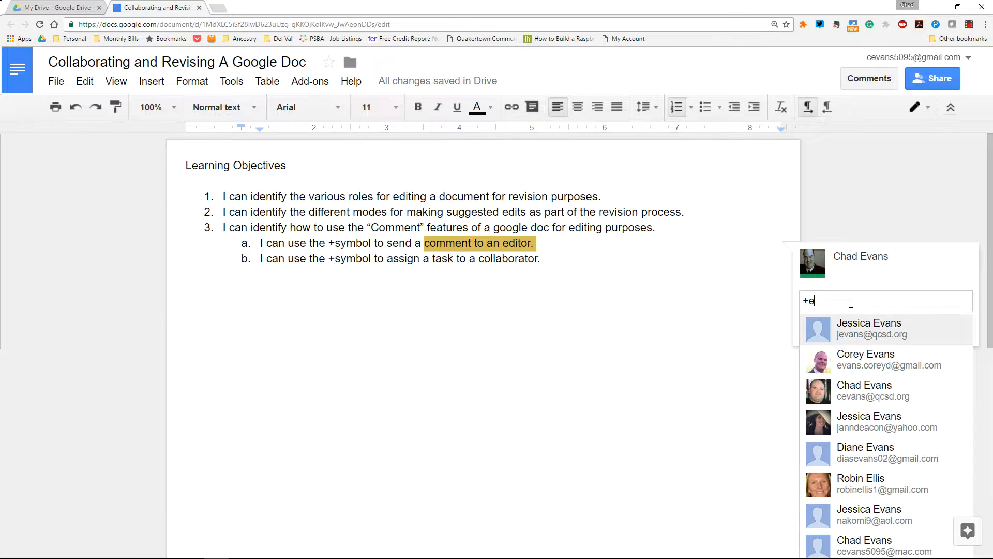
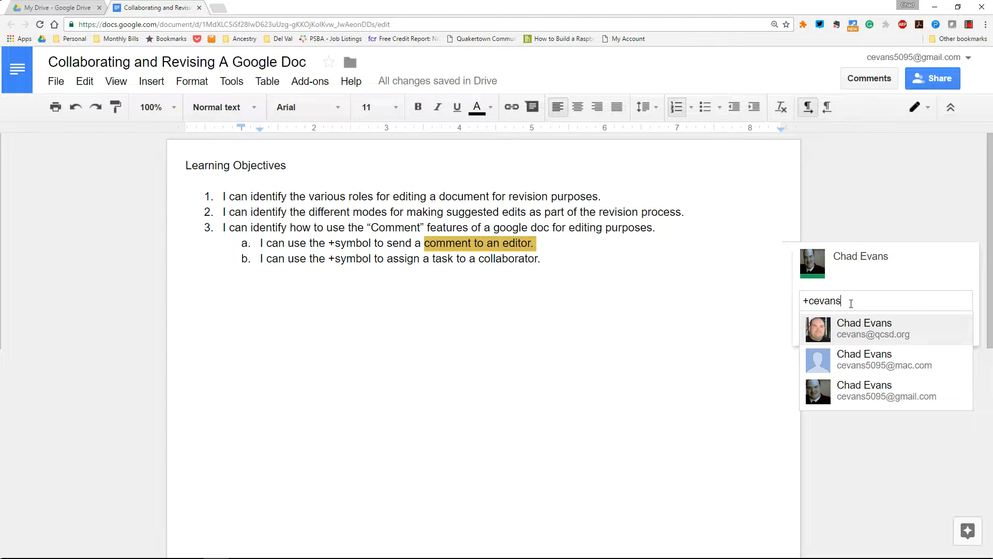
{"action": "left_click", "coordinate": [888, 322]}
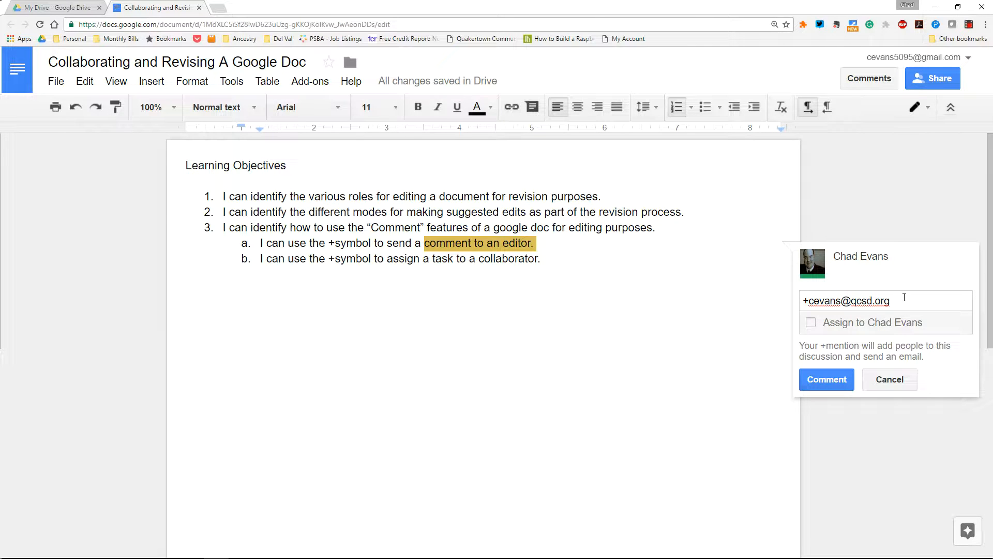
{"action": "type", "text": "What else should go here?"}
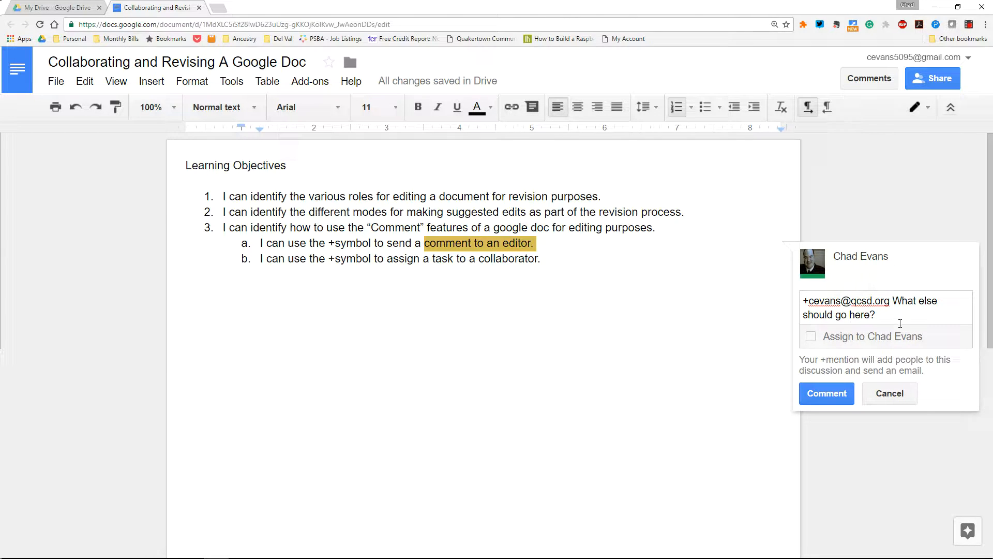
{"action": "left_click", "coordinate": [811, 337]}
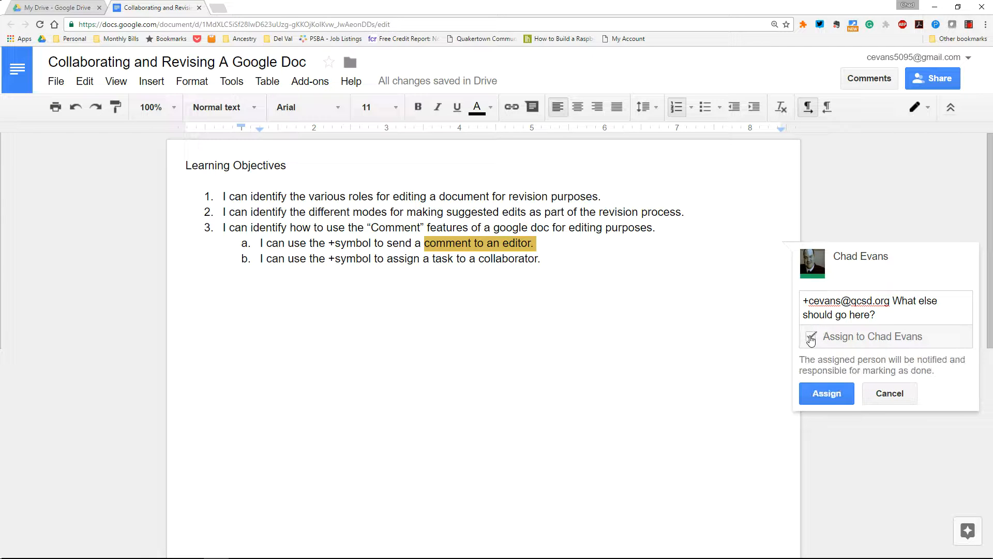
{"action": "left_click", "coordinate": [826, 393]}
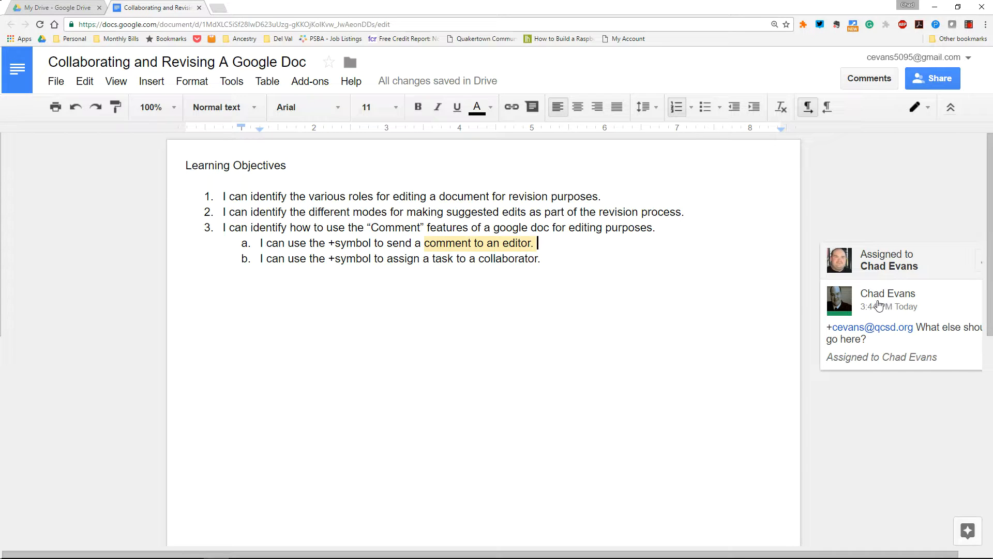
{"action": "mouse_move", "coordinate": [874, 303]}
{"action": "left_click", "coordinate": [927, 117]}
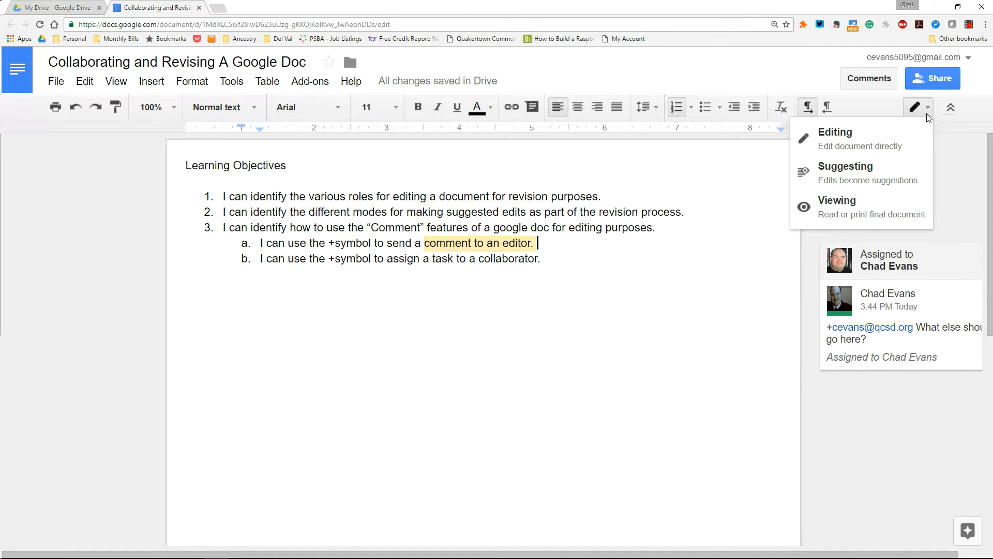
{"action": "left_click", "coordinate": [533, 299]}
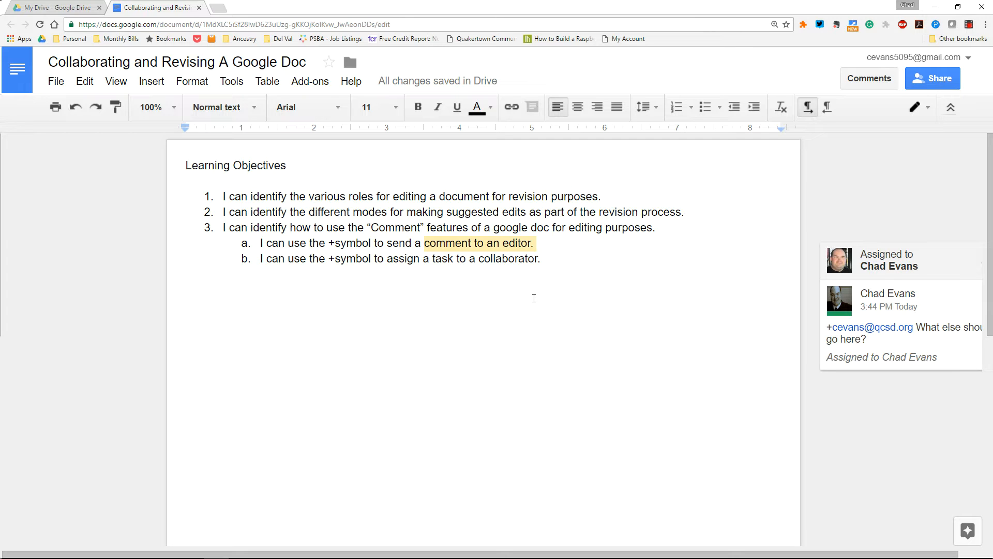